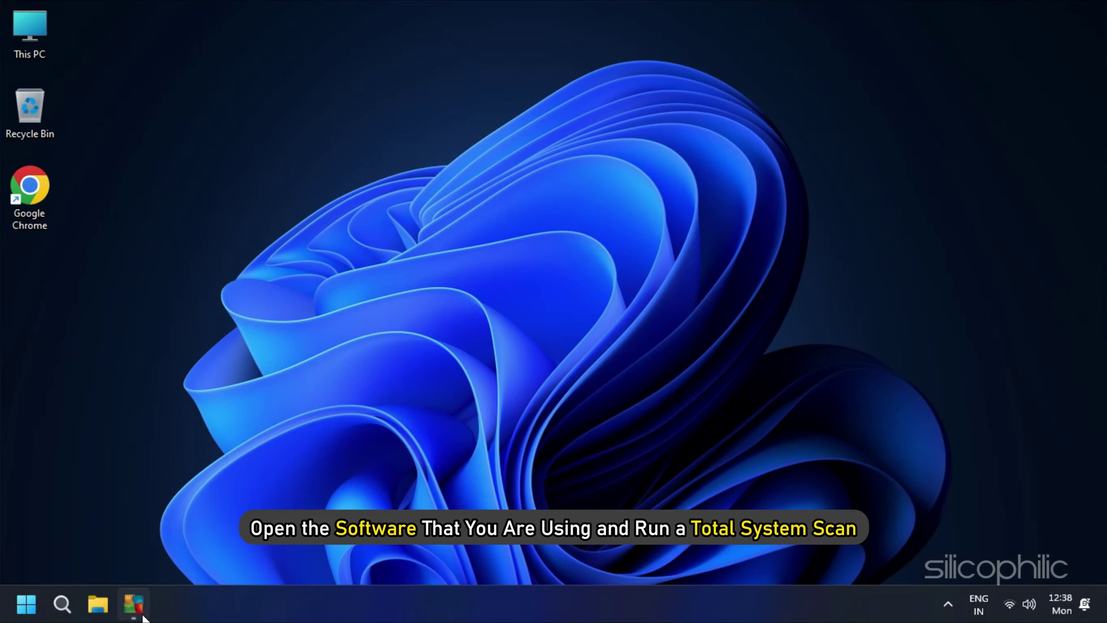
- Bring up AVG AntiVirus Free and launch a Smart Scan of the computer
{"action": "left_click", "coordinate": [142, 615]}
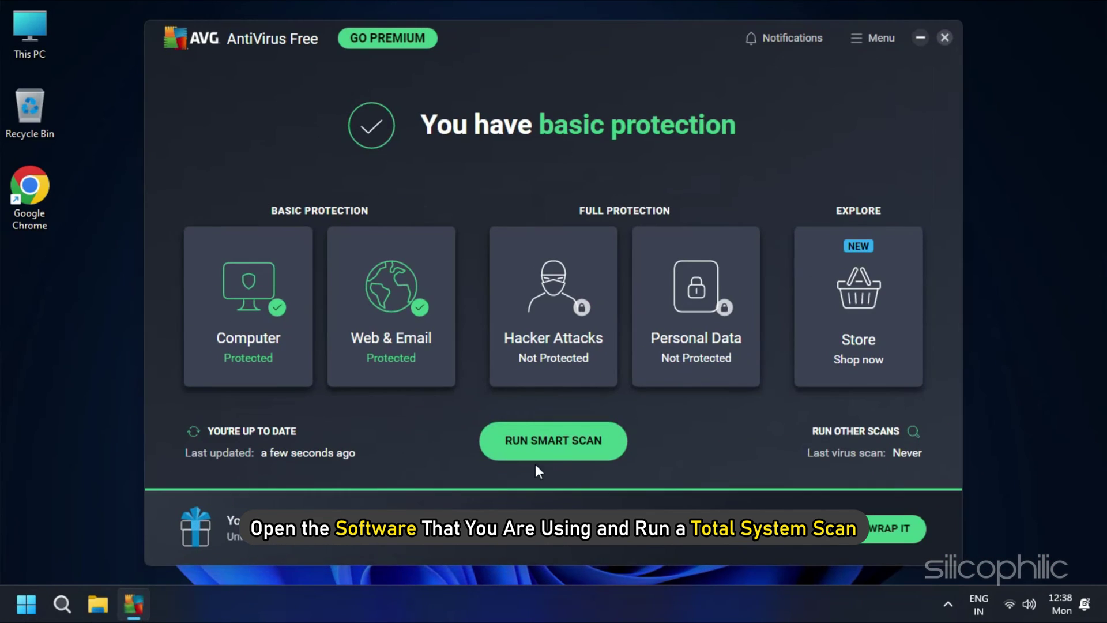
{"action": "left_click", "coordinate": [562, 450]}
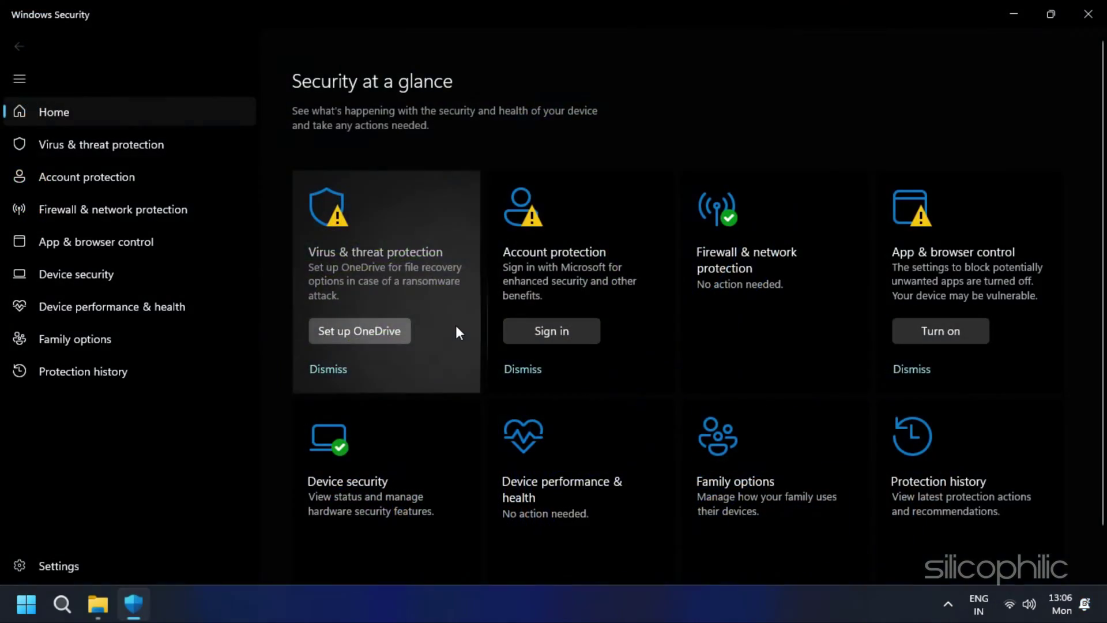
- Start a Full scan from Virus & threat protection scan options
{"action": "left_click", "coordinate": [455, 325]}
{"action": "left_click", "coordinate": [326, 321]}
{"action": "scroll", "coordinate": [323, 346], "scroll_direction": "down", "scroll_amount": 2}
{"action": "left_click", "coordinate": [300, 378]}
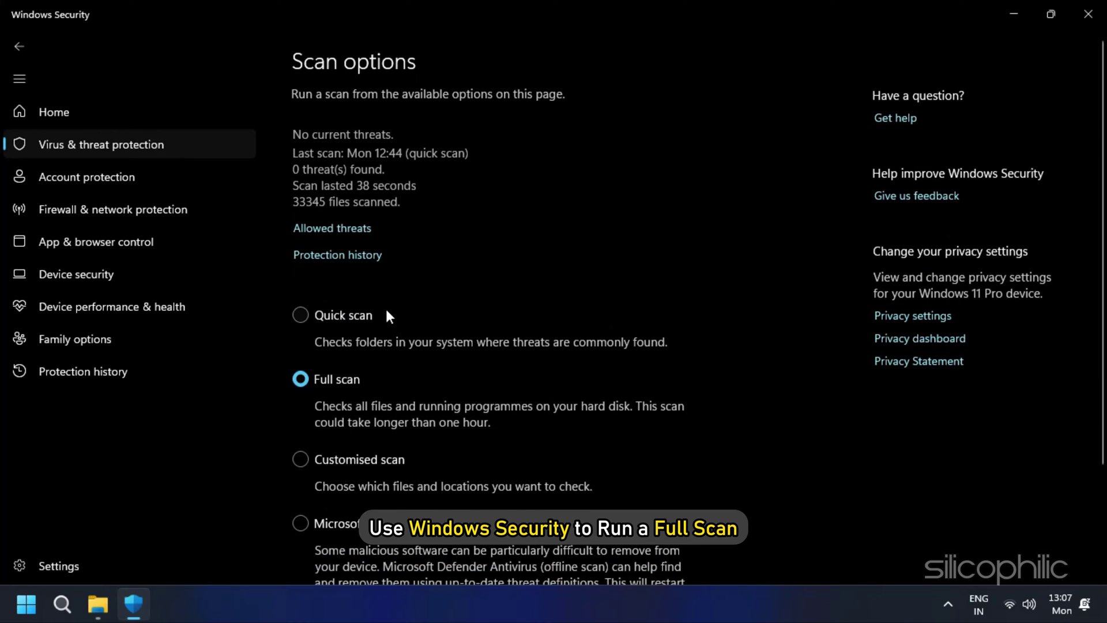
{"action": "scroll", "coordinate": [385, 307], "scroll_direction": "down", "scroll_amount": 3}
{"action": "left_click", "coordinate": [377, 506]}
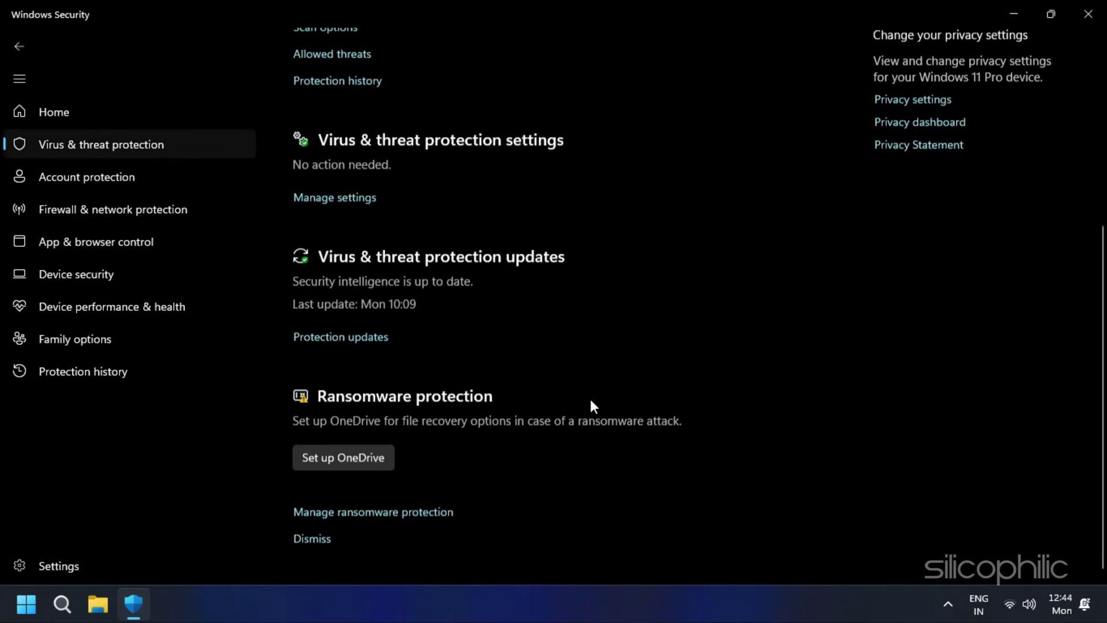
- Switch Real-time protection and Cloud-delivered protection on
{"action": "left_click", "coordinate": [319, 193]}
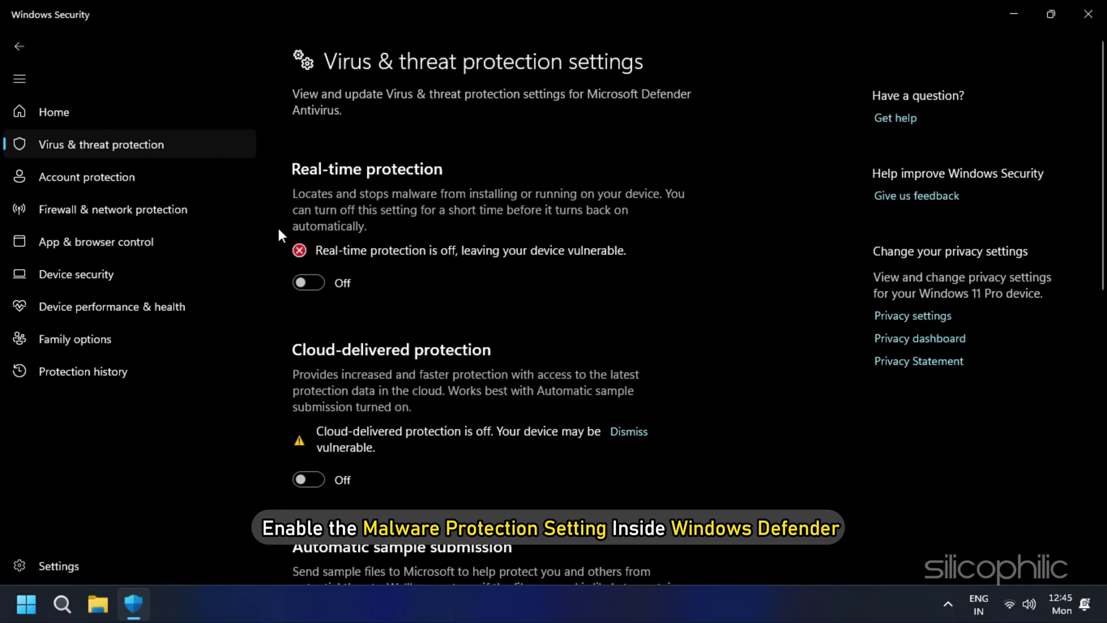
{"action": "left_click", "coordinate": [308, 283]}
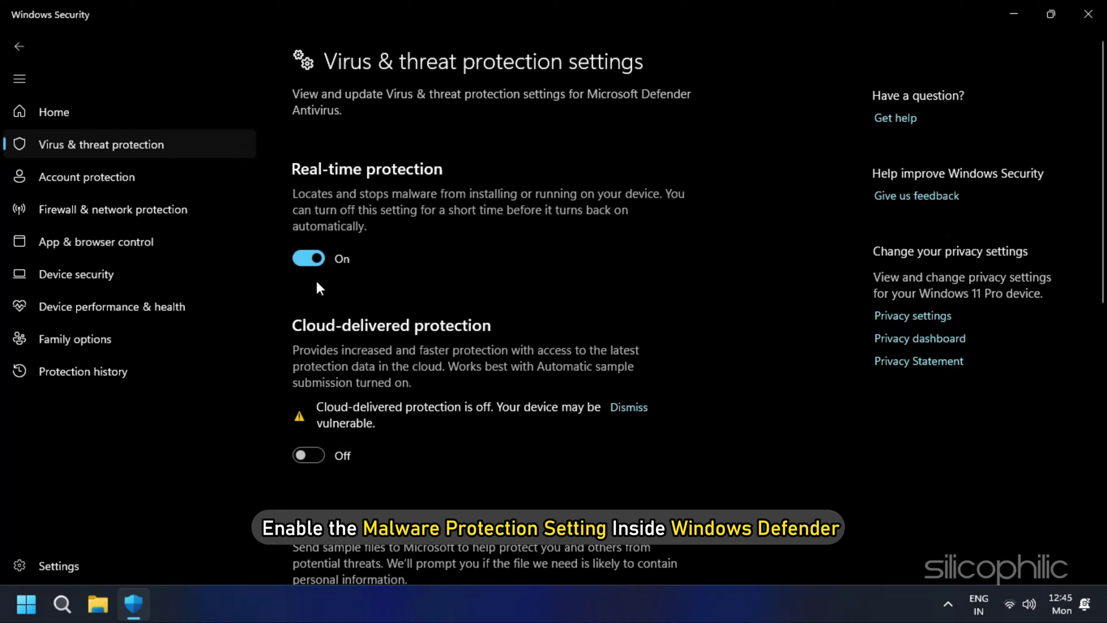
{"action": "left_click", "coordinate": [309, 456]}
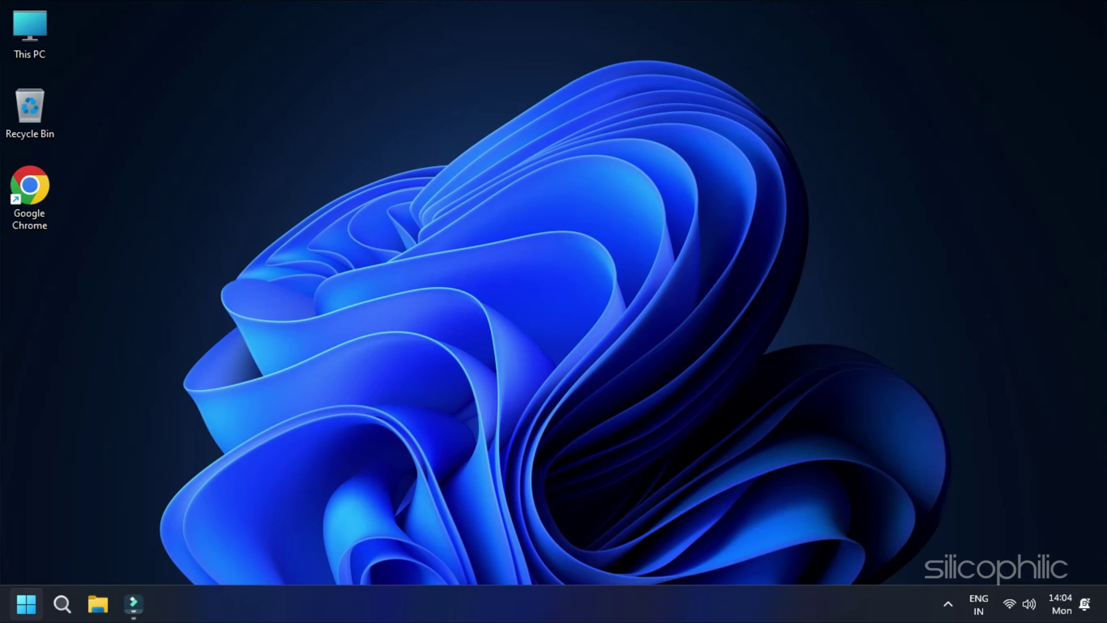
- Have Windows search automatically for an updated HID-compliant mouse driver via Device Manager
{"action": "right_click", "coordinate": [26, 603]}
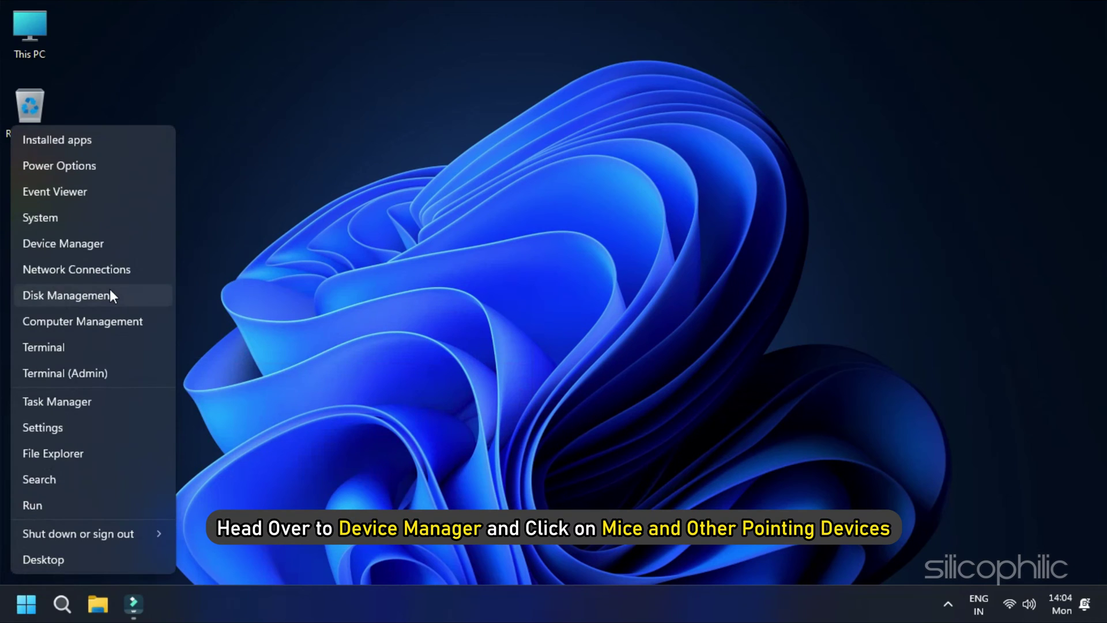
{"action": "left_click", "coordinate": [80, 245]}
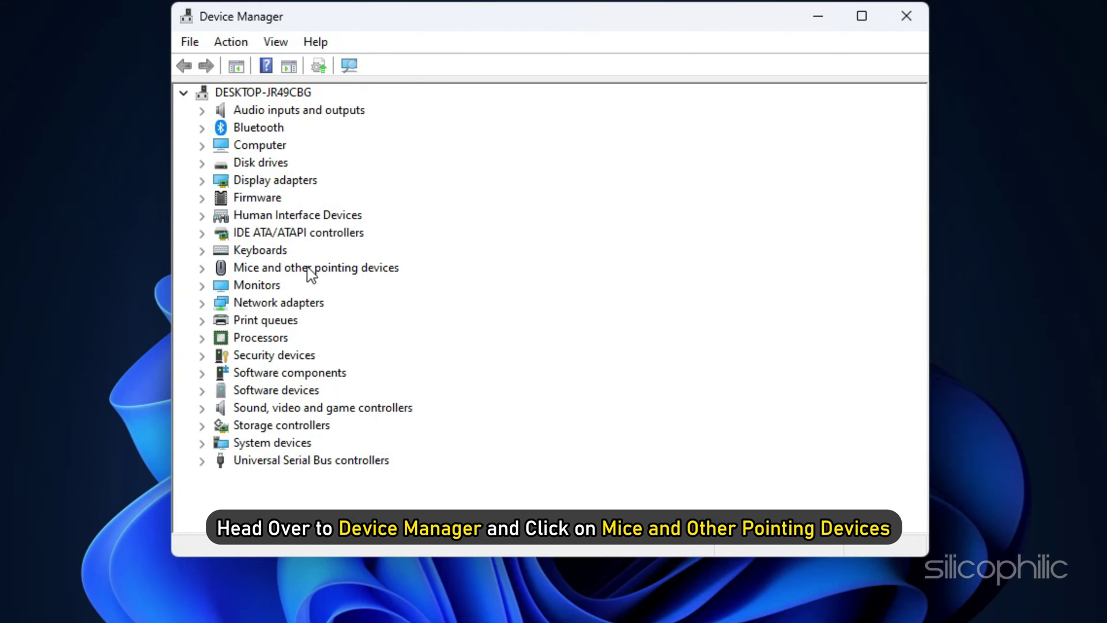
{"action": "left_click", "coordinate": [202, 269]}
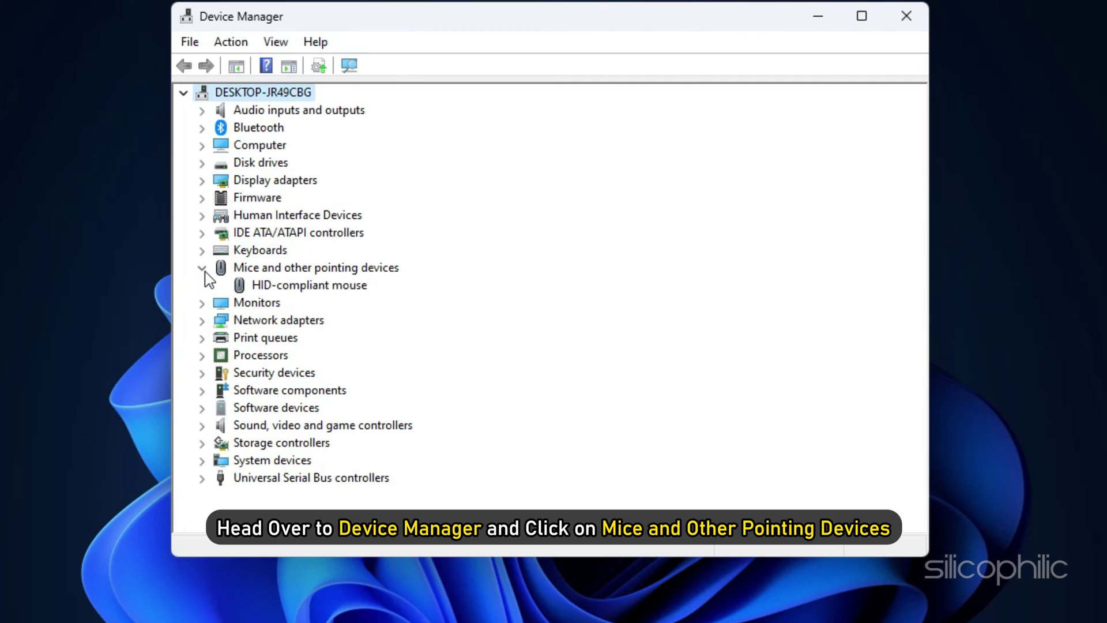
{"action": "right_click", "coordinate": [317, 285]}
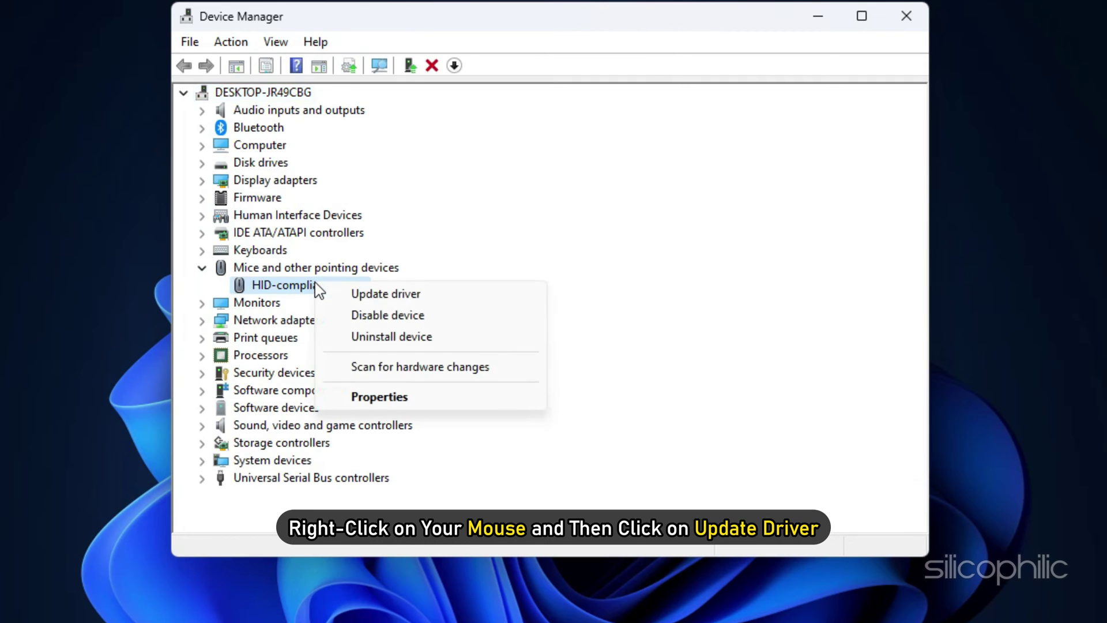
{"action": "left_click", "coordinate": [458, 299]}
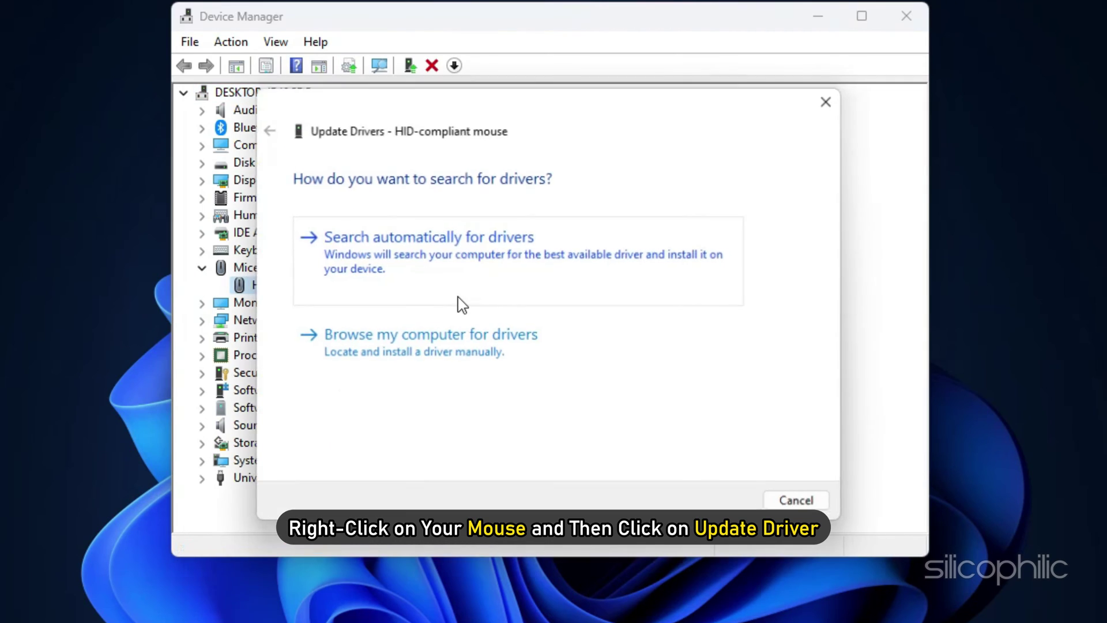
{"action": "left_click", "coordinate": [479, 261]}
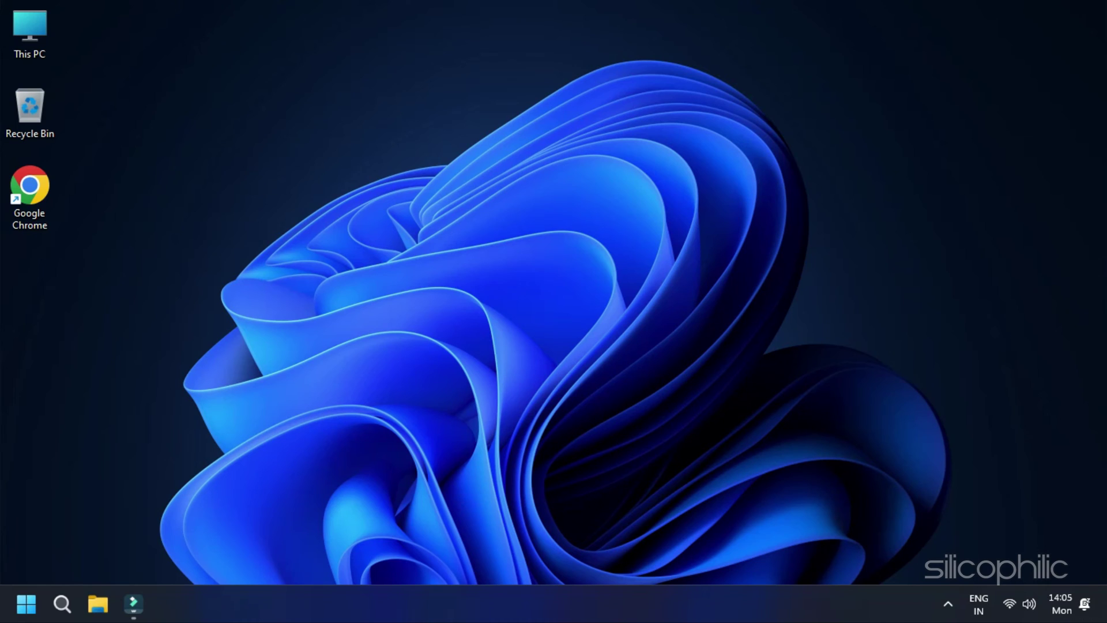
- Run 'sfc /scannow' in a Command Prompt launched as administrator
{"action": "left_click", "coordinate": [74, 614]}
{"action": "type", "text": "cm"}
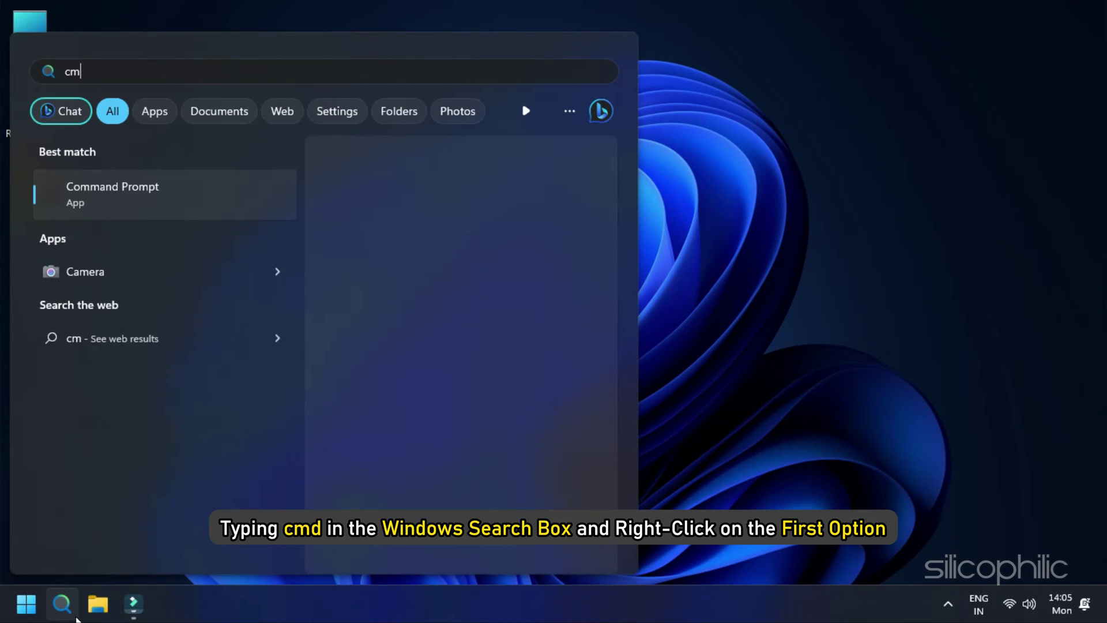
{"action": "type", "text": "d"}
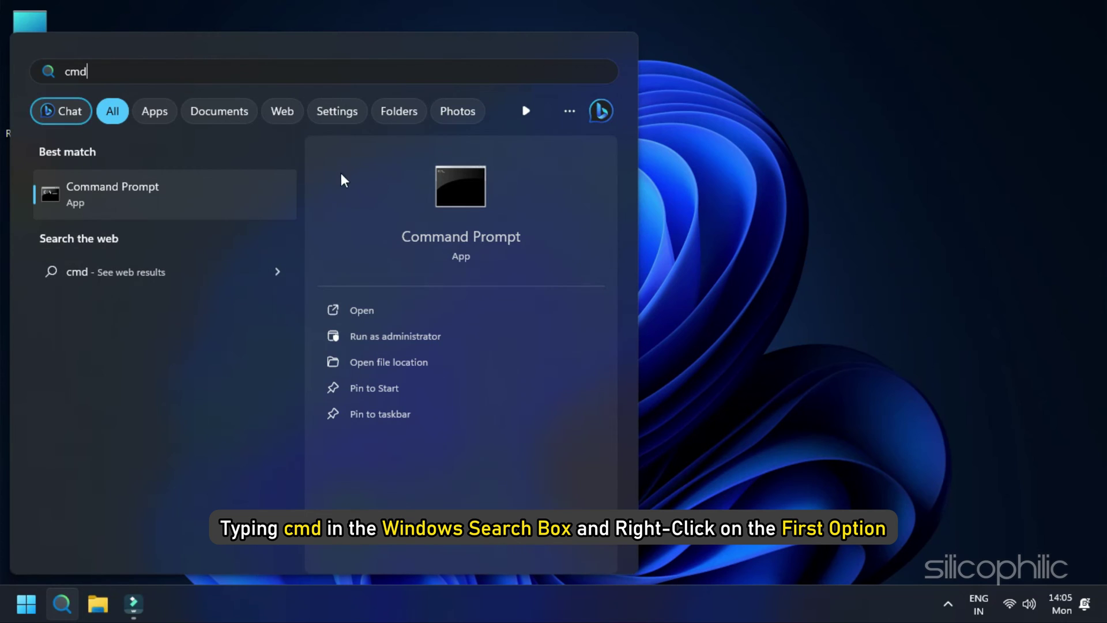
{"action": "right_click", "coordinate": [256, 212]}
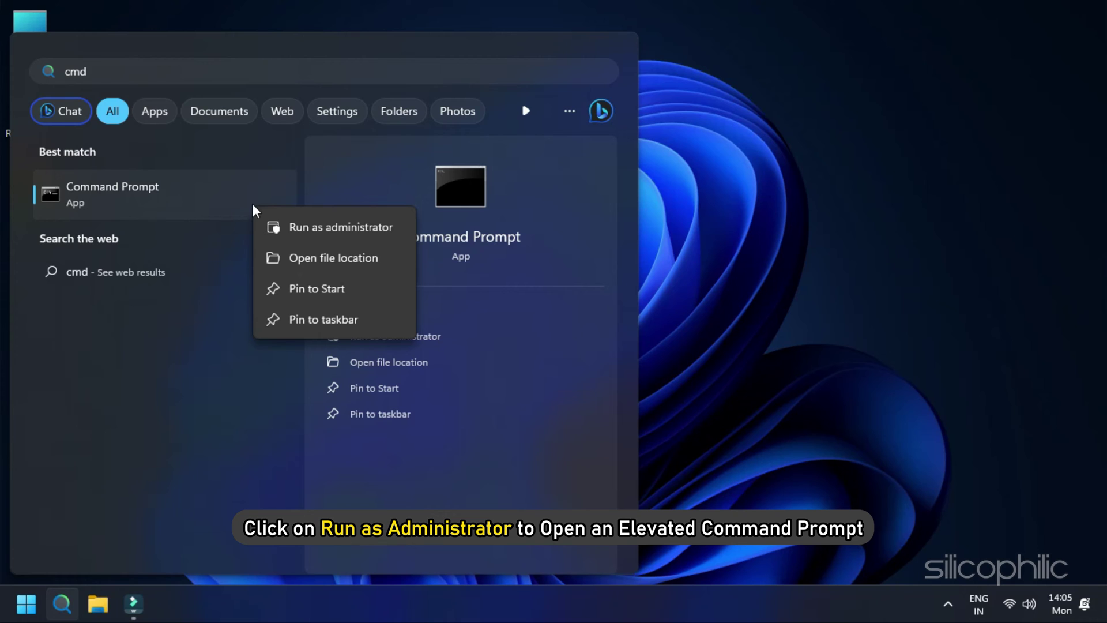
{"action": "left_click", "coordinate": [359, 230]}
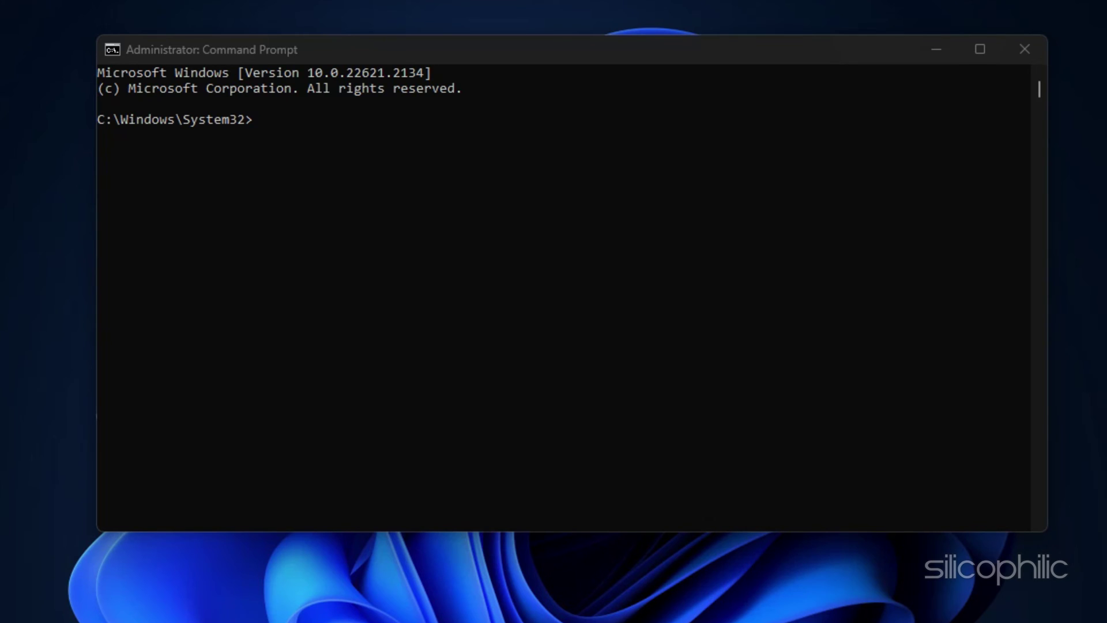
{"action": "type", "text": "sfc /scannow"}
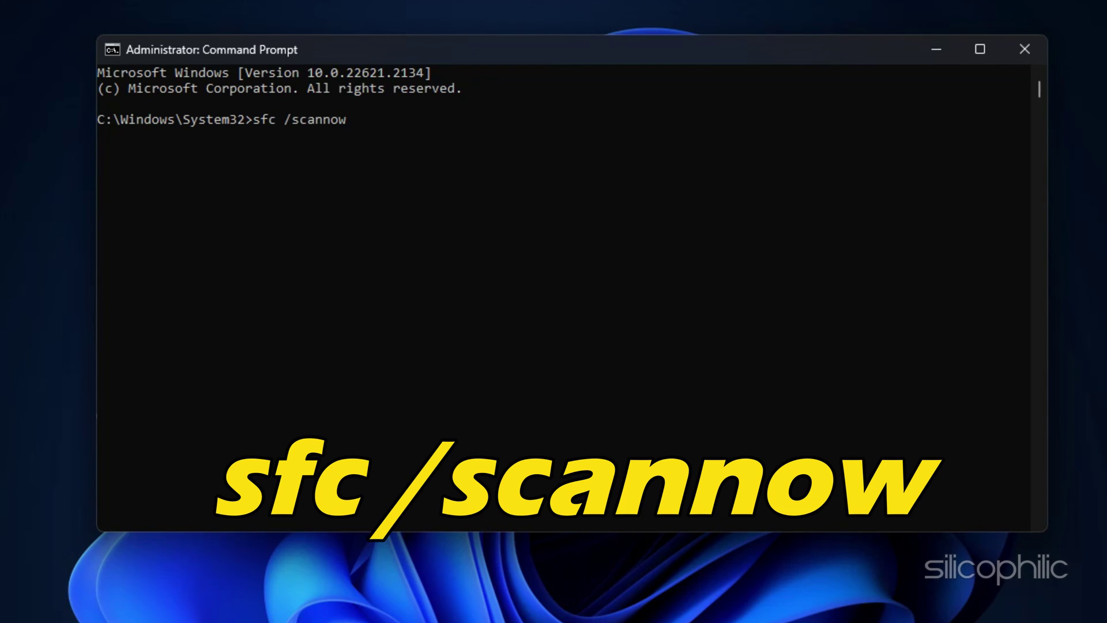
{"action": "key", "text": "Return"}
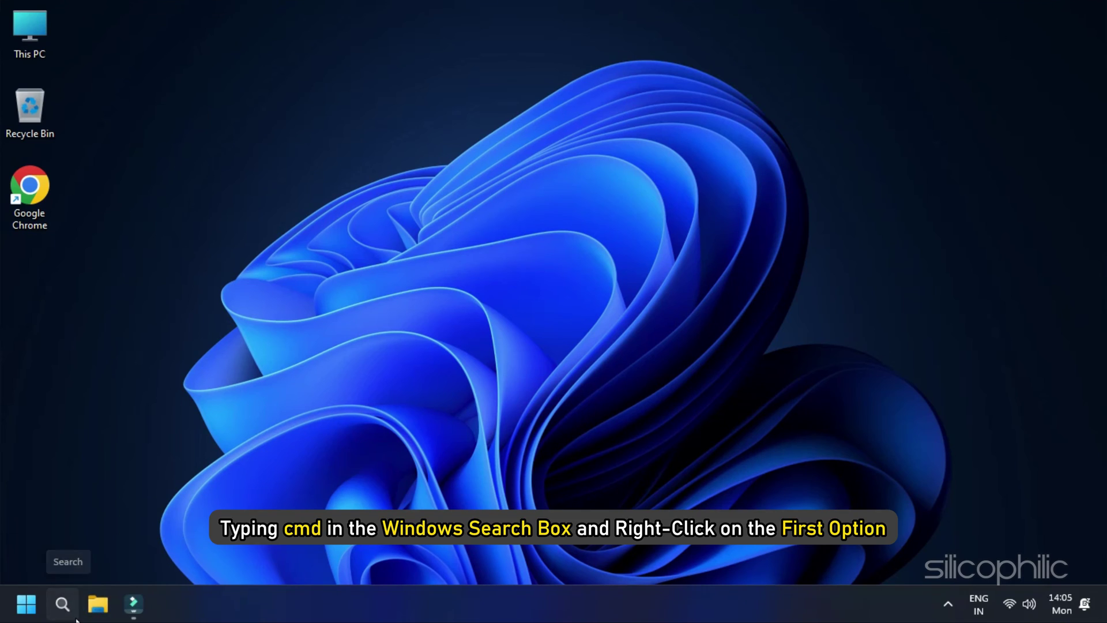
- Run 'DISM /Online /Cleanup-Image /RestoreHealth' in an administrator Command Prompt
{"action": "left_click", "coordinate": [75, 617]}
{"action": "type", "text": "cmd"}
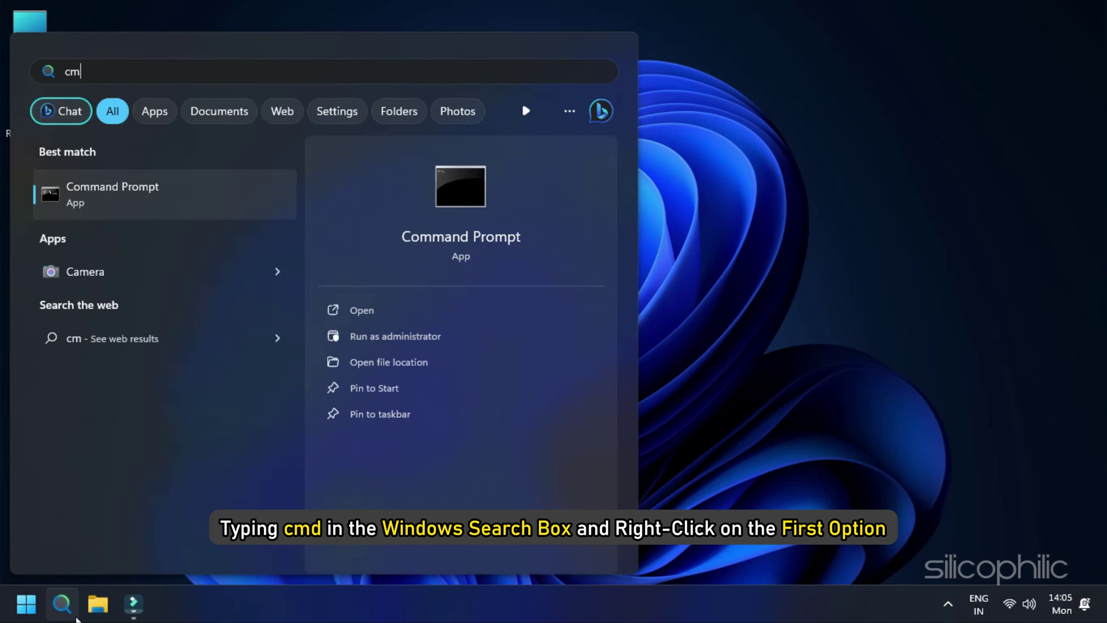
{"action": "right_click", "coordinate": [254, 210]}
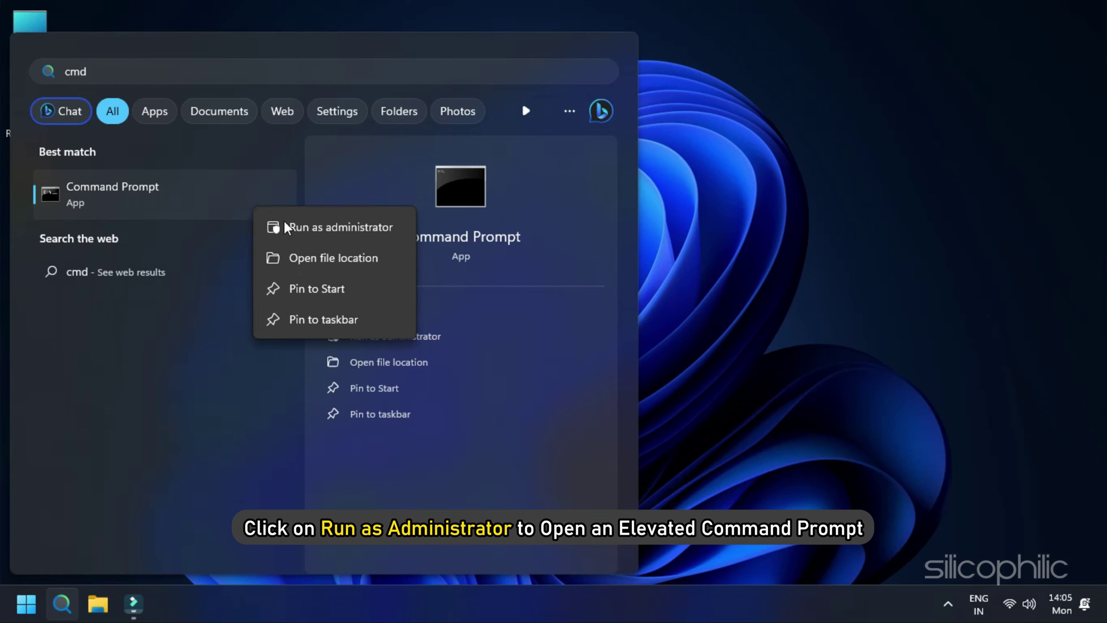
{"action": "left_click", "coordinate": [358, 240]}
{"action": "left_click", "coordinate": [477, 484]}
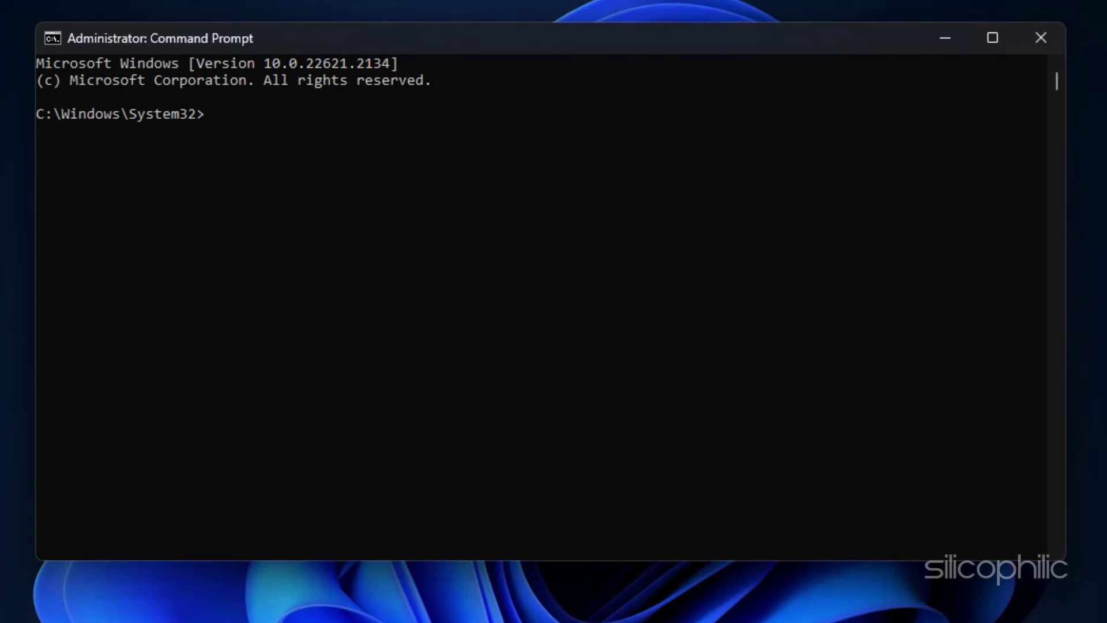
{"action": "type", "text": "DISM /Online /Cleanup-Image /RestoreHealth"}
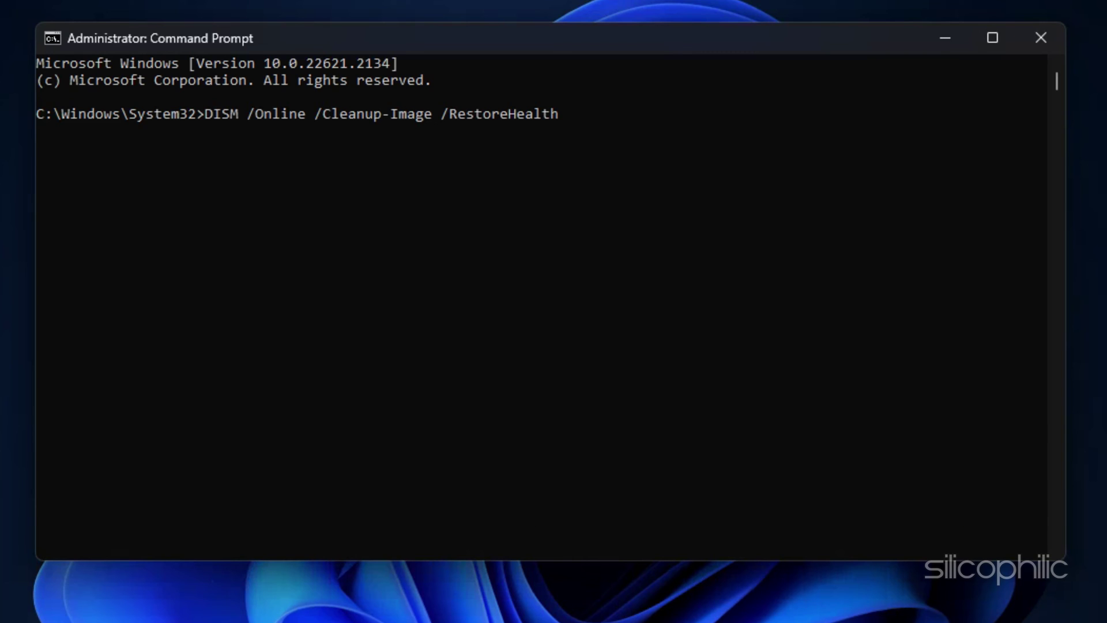
{"action": "key", "text": "Return"}
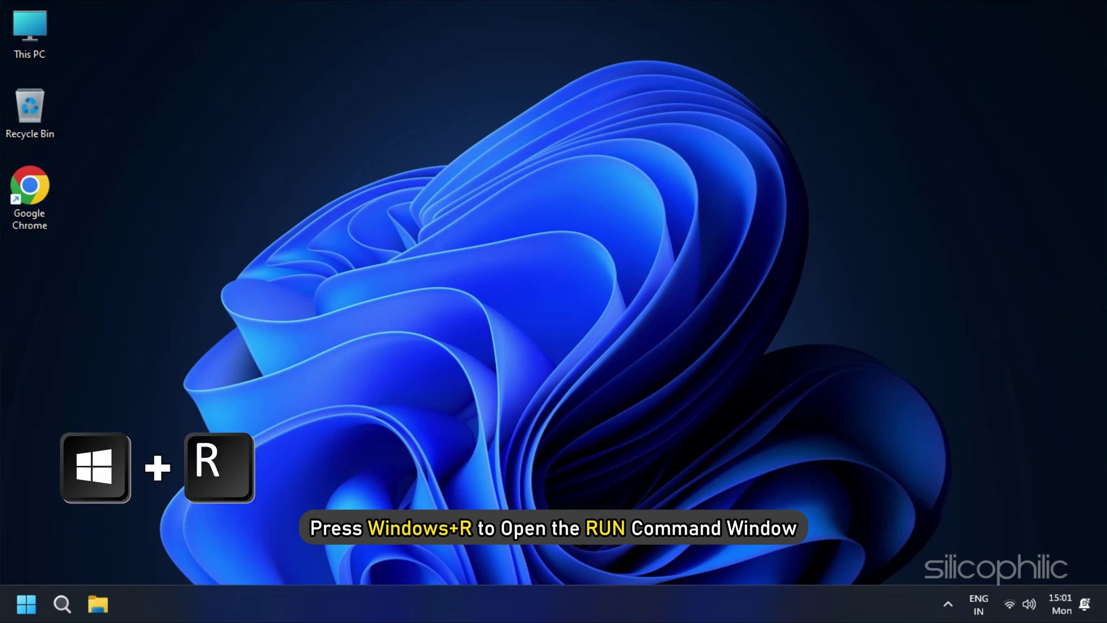
- Execute 'regsvr32 /i shell32.dll' from the Run dialog
{"action": "key", "text": "super+r"}
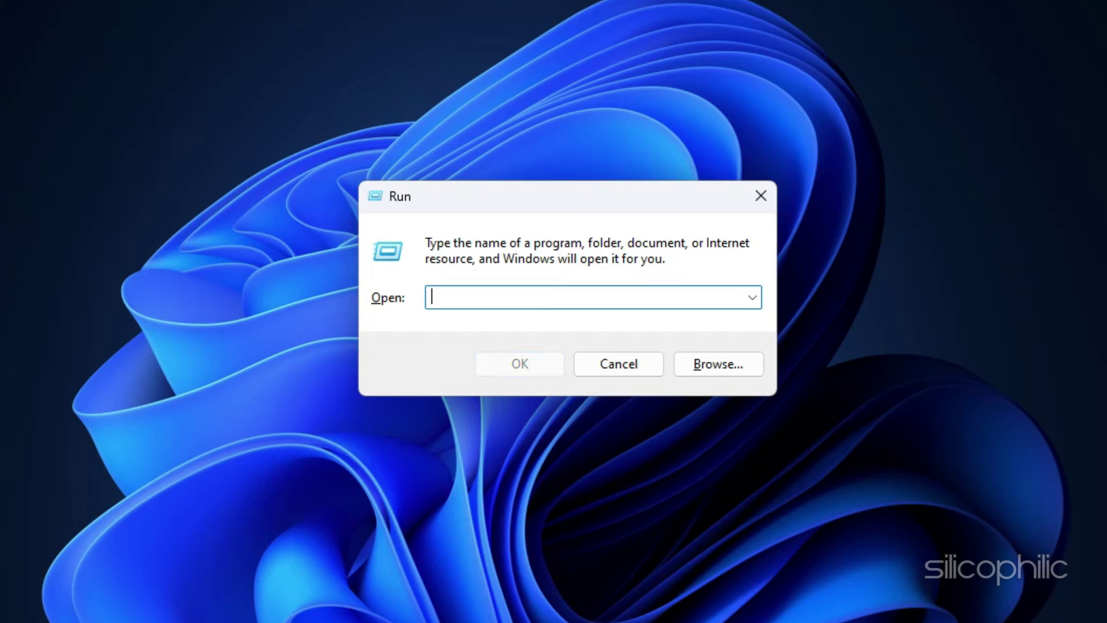
{"action": "type", "text": "regsvr32 /i shell32.dll"}
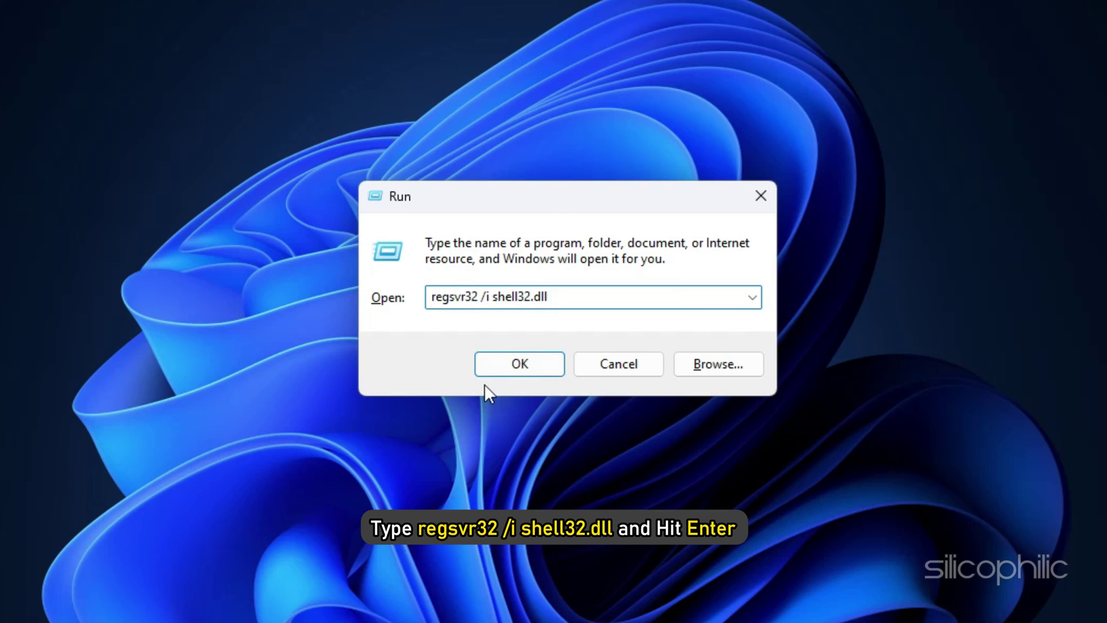
{"action": "left_click", "coordinate": [519, 364]}
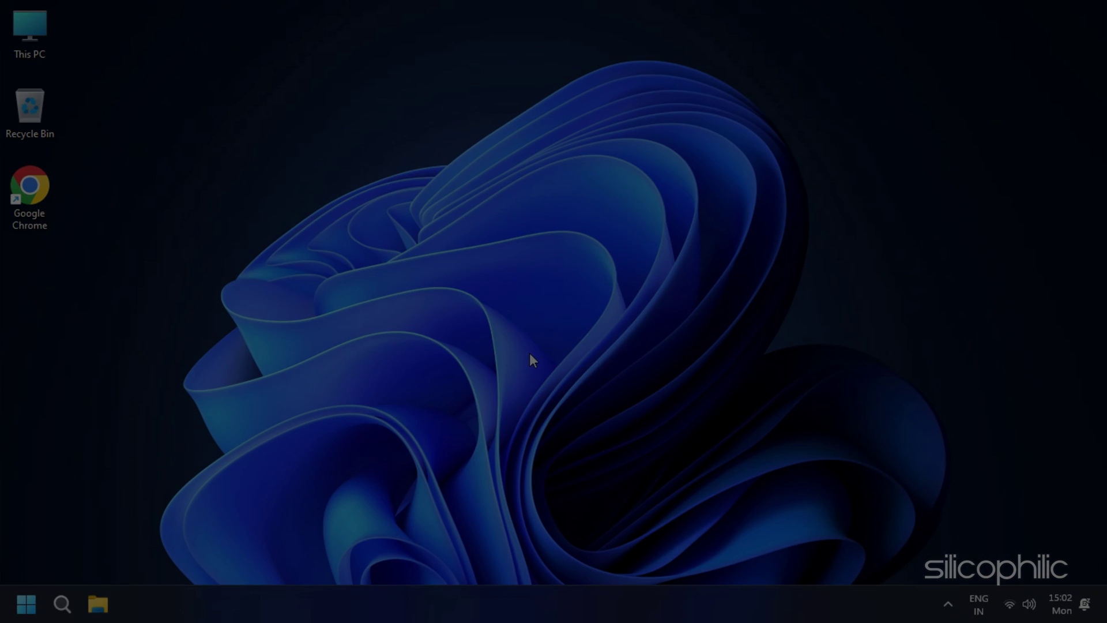